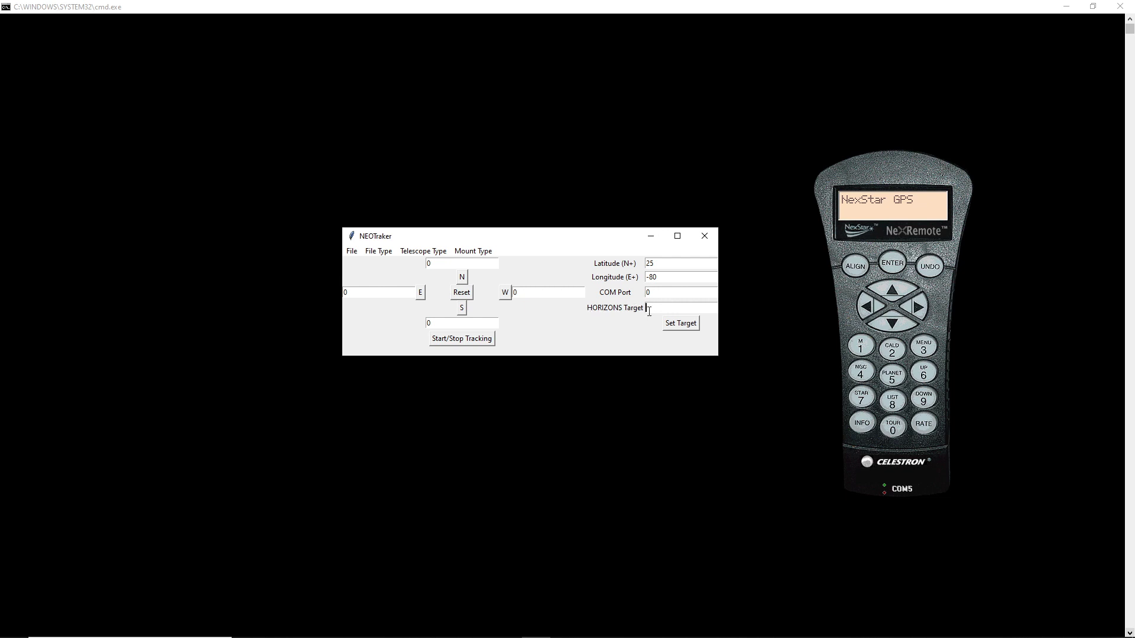
Set 414P as the Horizons target and review its ephemeris (azimuth 244.905649, elevation 15.121122)
type("414P")
left_click(683, 327)
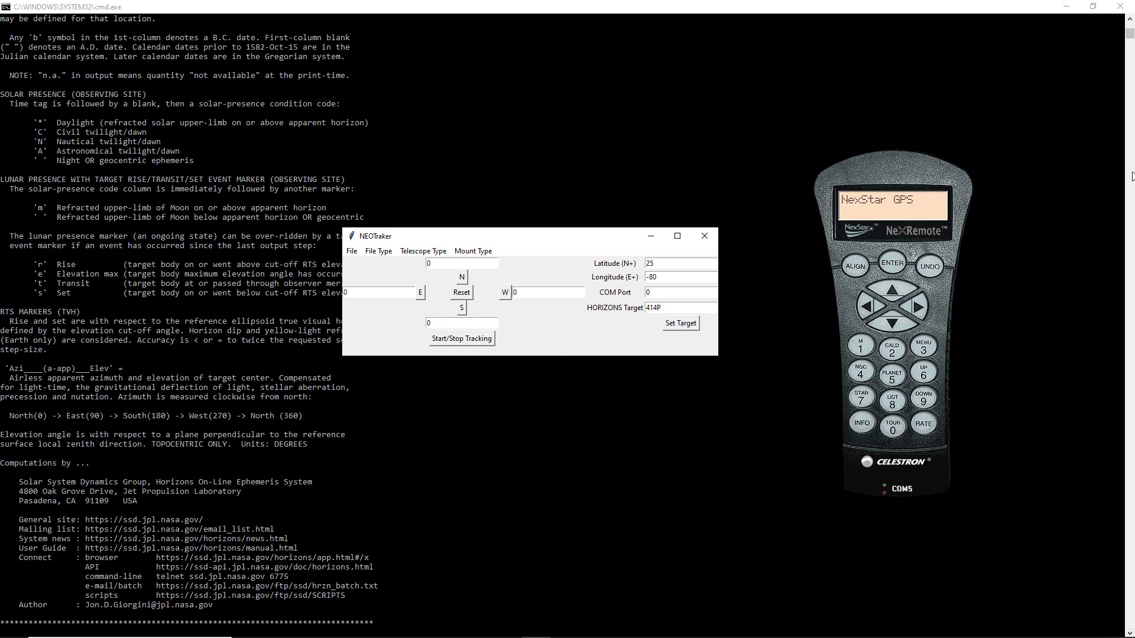
left_click_drag(1130, 34, 1129, 27)
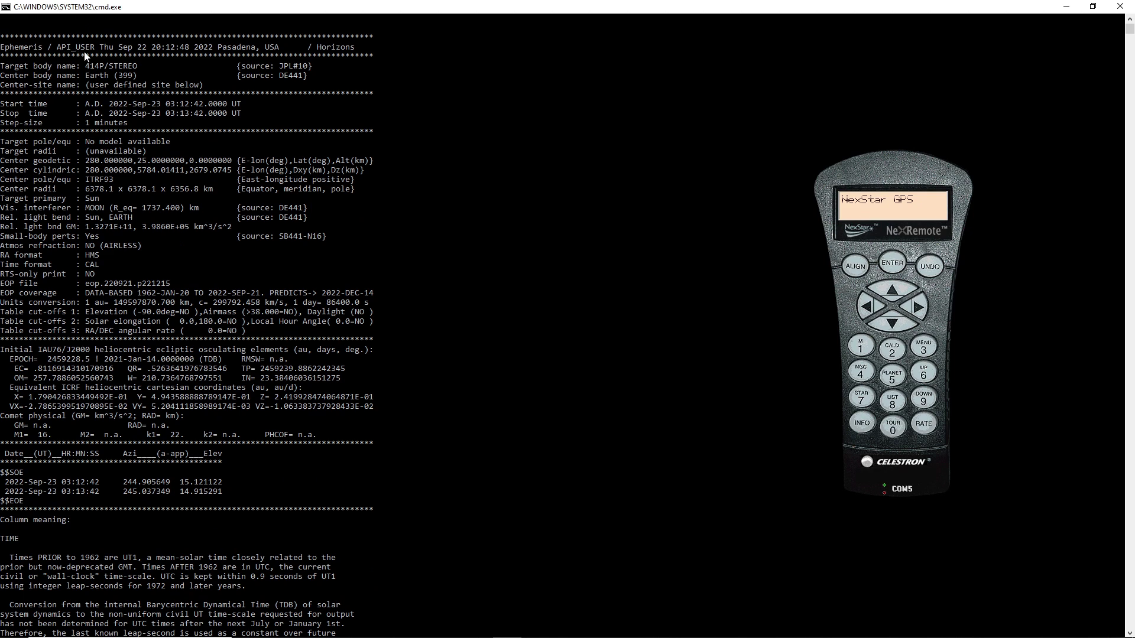
key("alt+Tab")
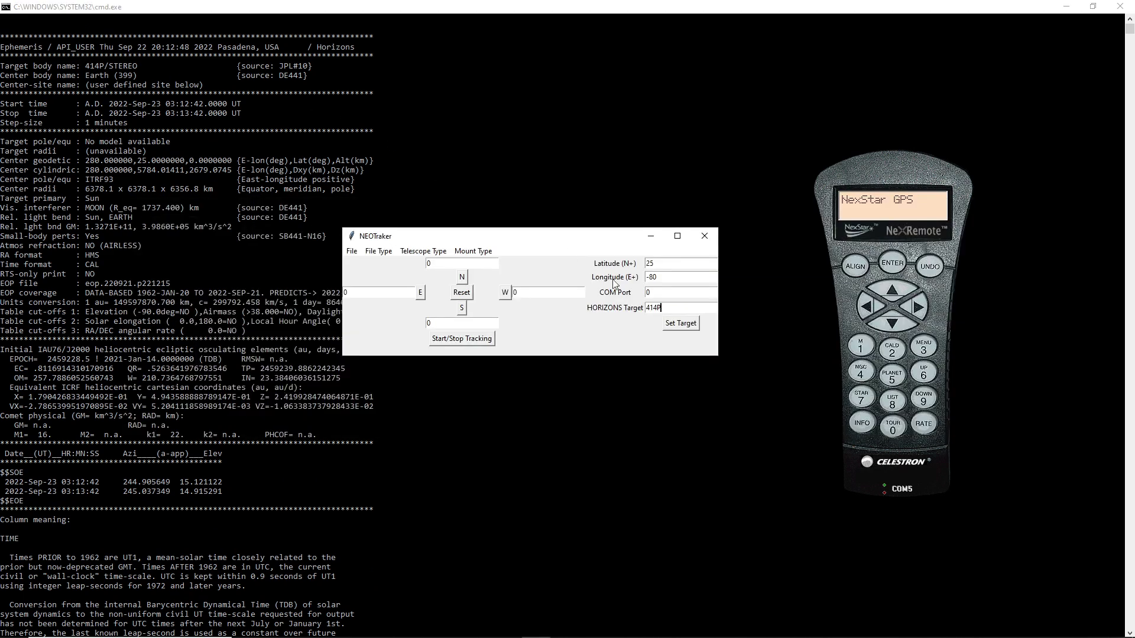
Replace the target with Artemis and request its Horizons ephemeris
double_click(662, 307)
type("Artemis I")
left_click(672, 327)
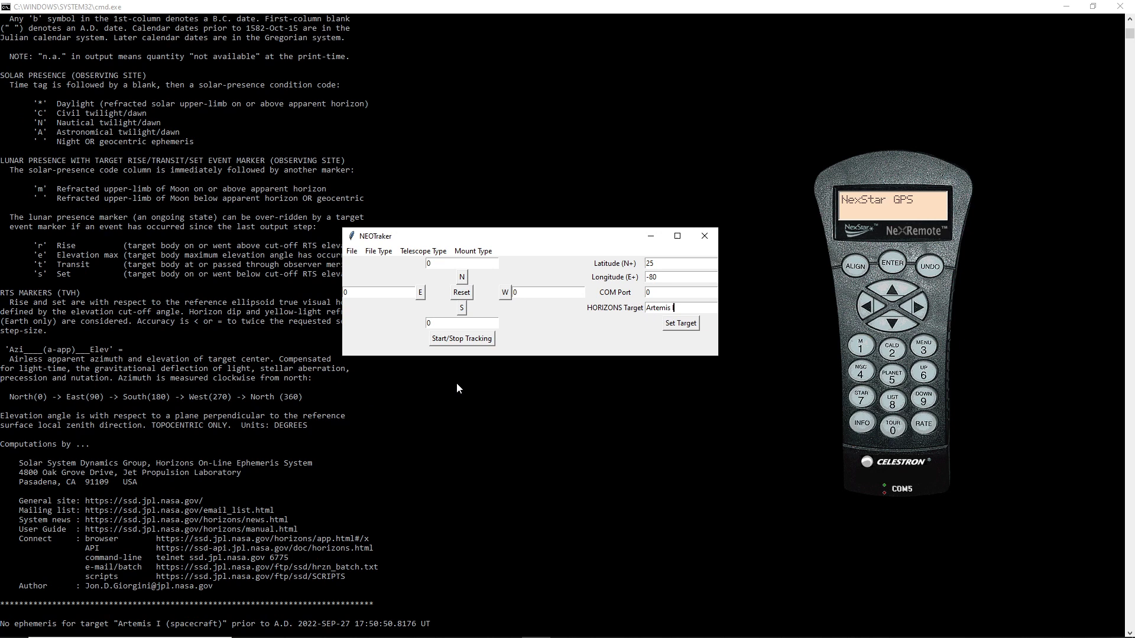
Check the console's no-ephemeris message for Artemis I, clear it, and return to the tracker
left_click(5, 628)
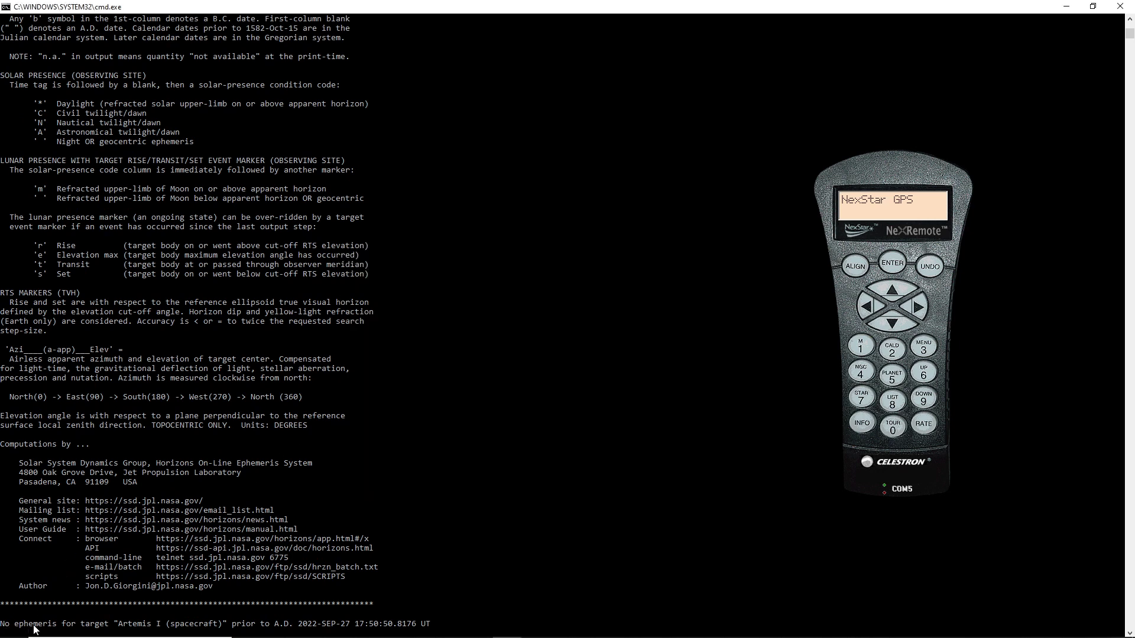
left_click_drag(5, 627, 401, 629)
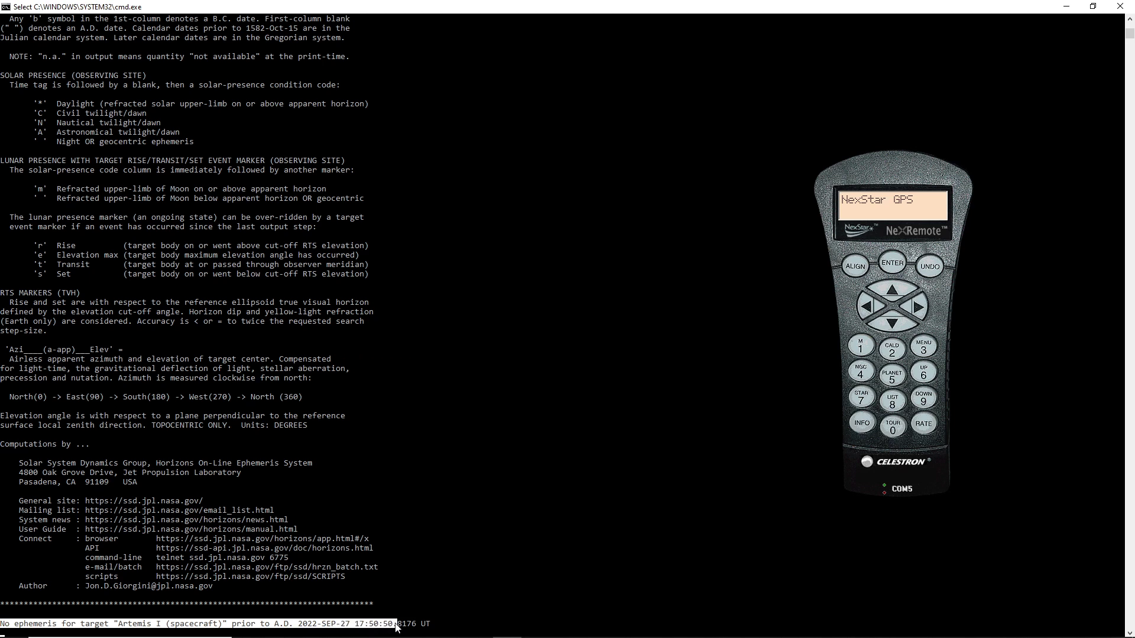
left_click(438, 625)
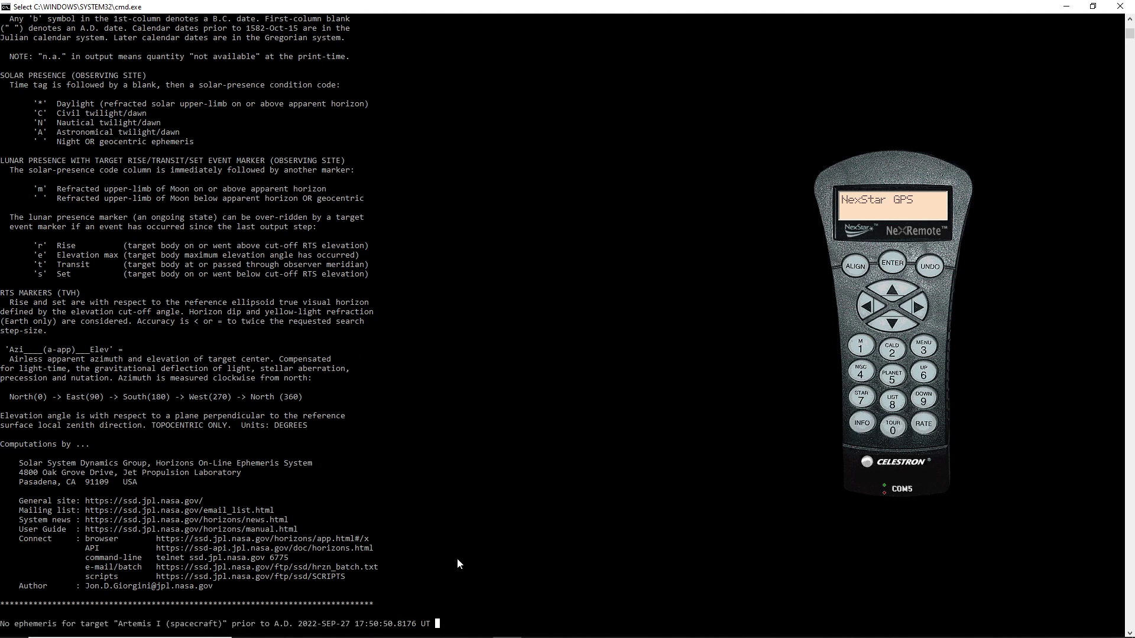
key("alt+Tab")
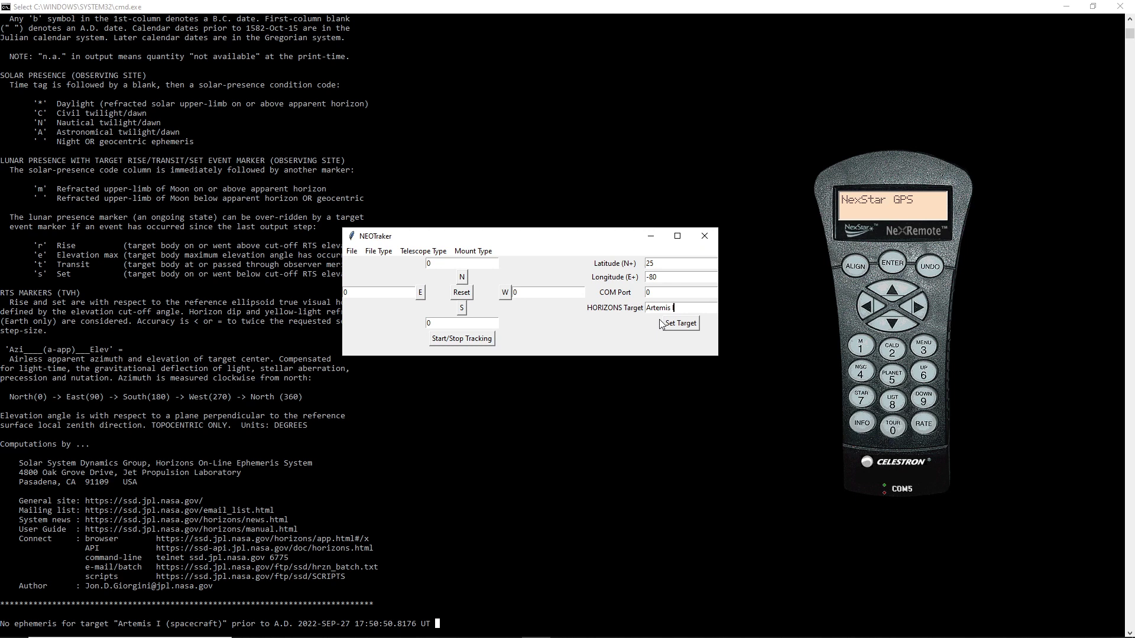
key("Tab")
Re-enter 414P and fetch fresh ephemeris (azimuth 245.013241, elevation 14.953043), nudging NexRemote higher
type("414P")
left_click(689, 330)
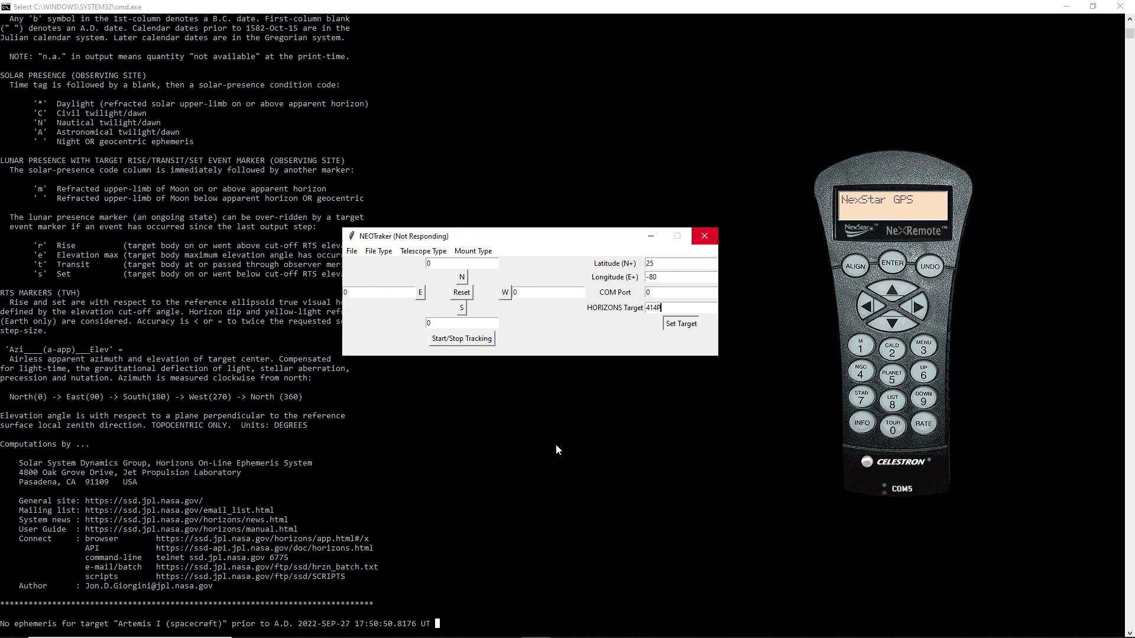
left_click(468, 5)
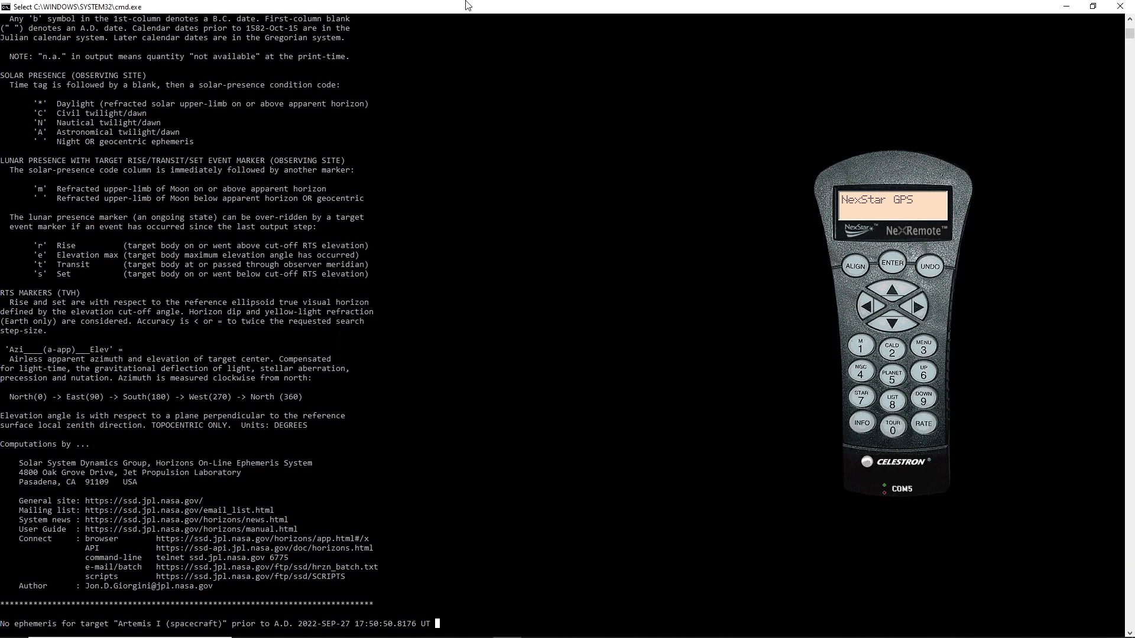
key("Escape")
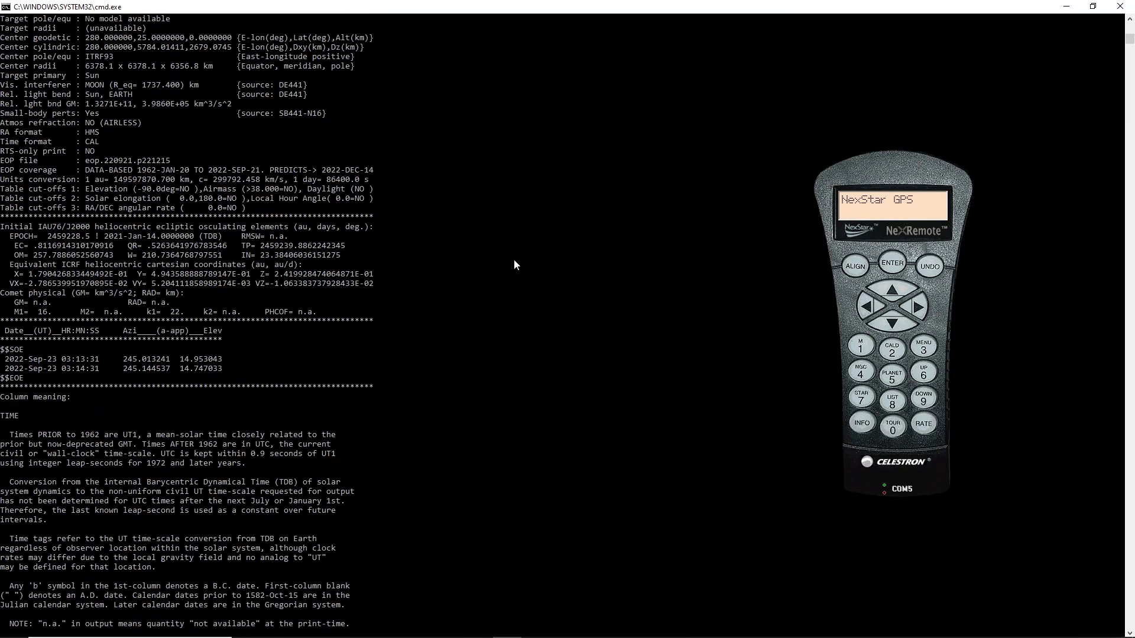
key("alt+Tab")
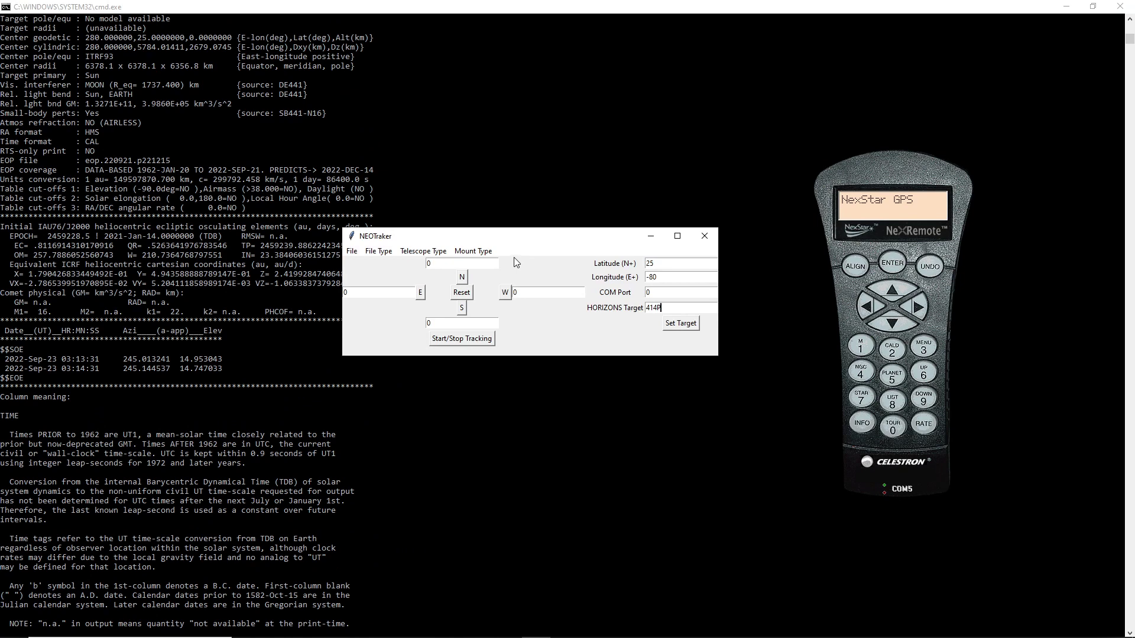
left_click_drag(882, 169, 855, 143)
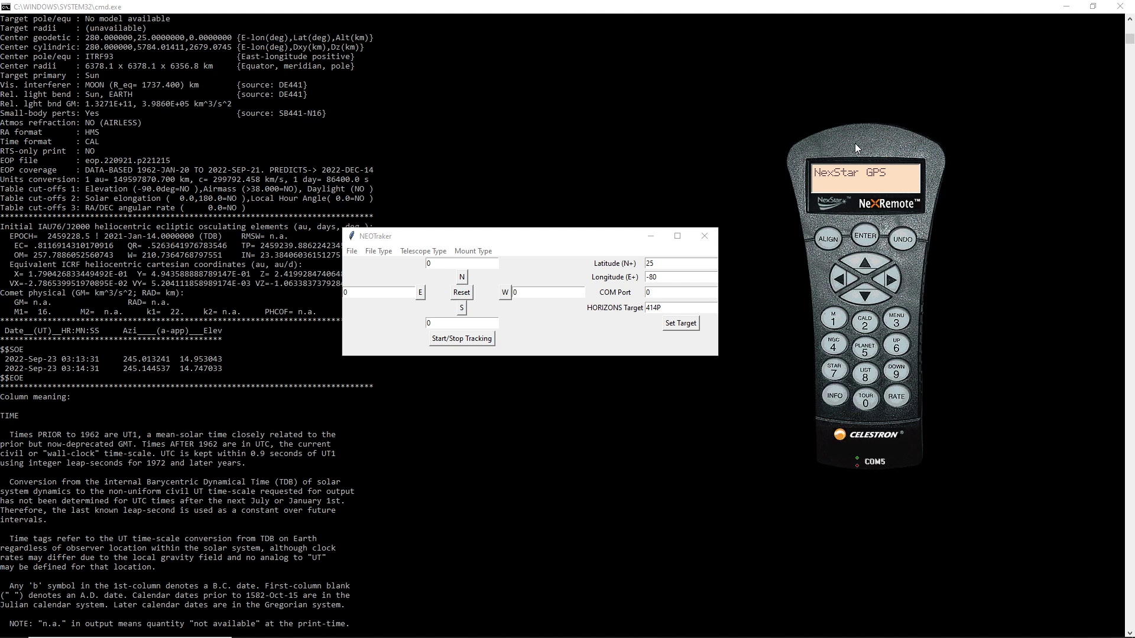
Move the NEOTraker window left and select Real Time JPL HORIZONS as the file type
left_click_drag(438, 236, 344, 234)
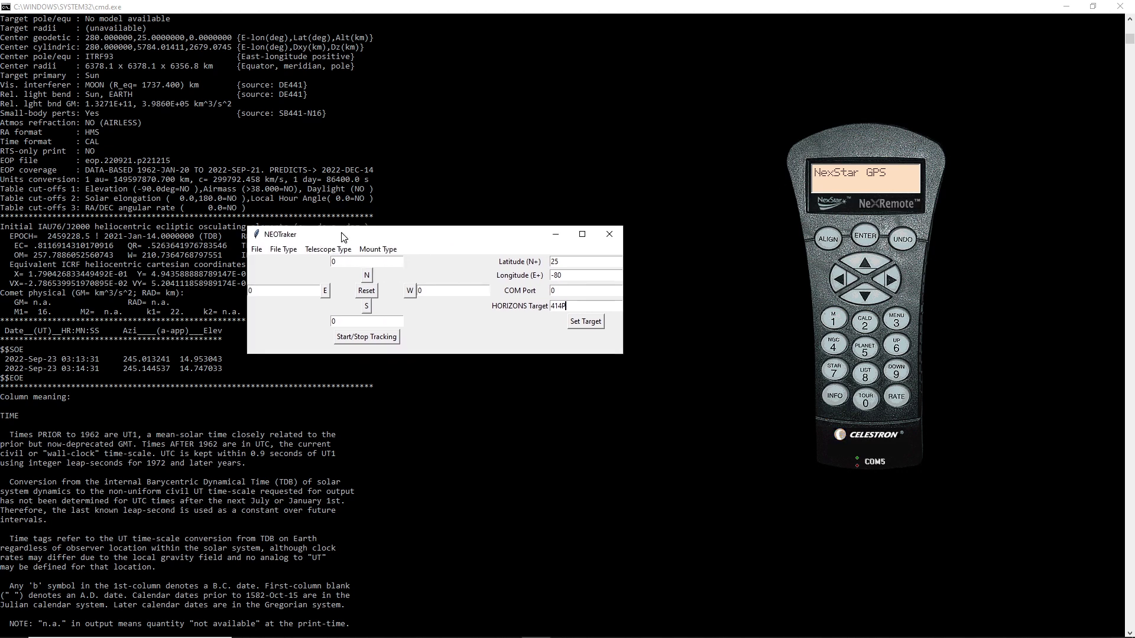
left_click(289, 250)
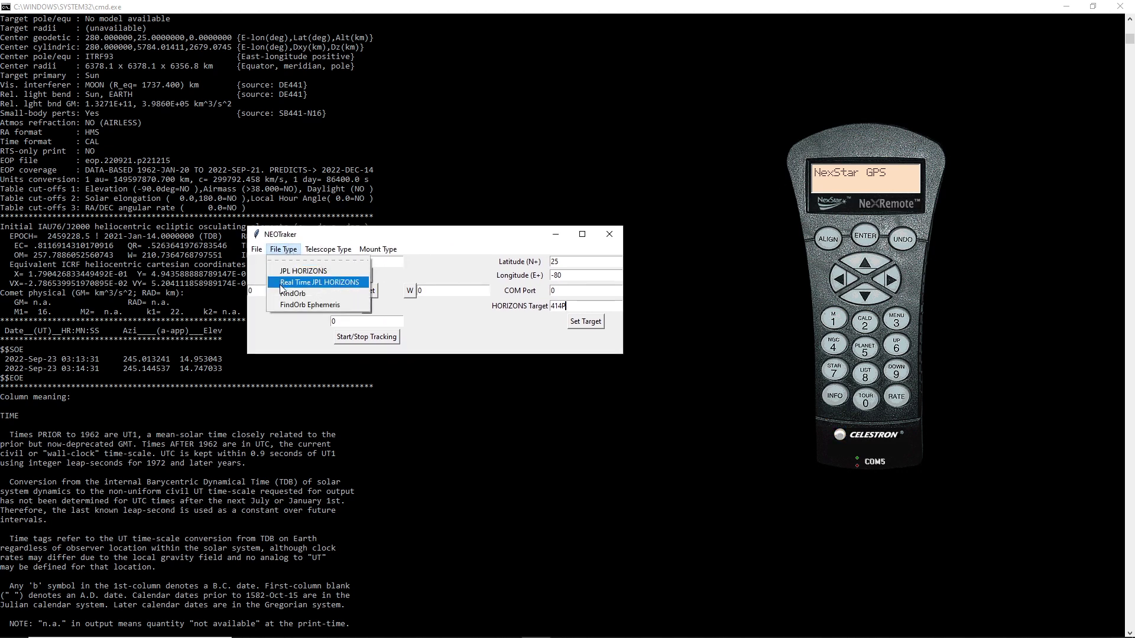
left_click(282, 288)
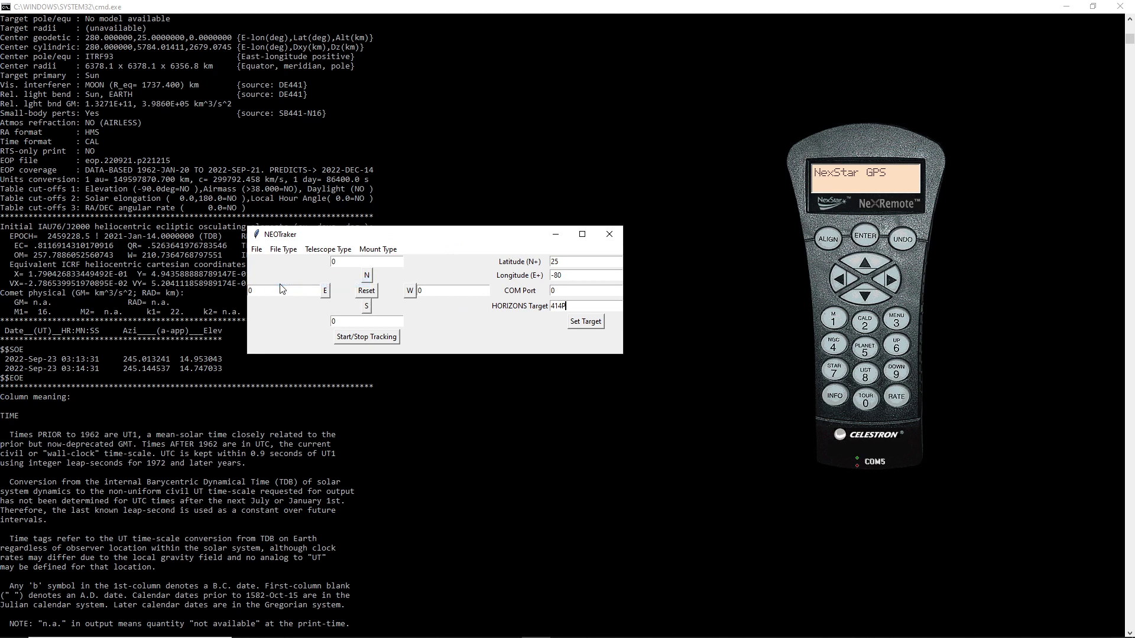
left_click(285, 251)
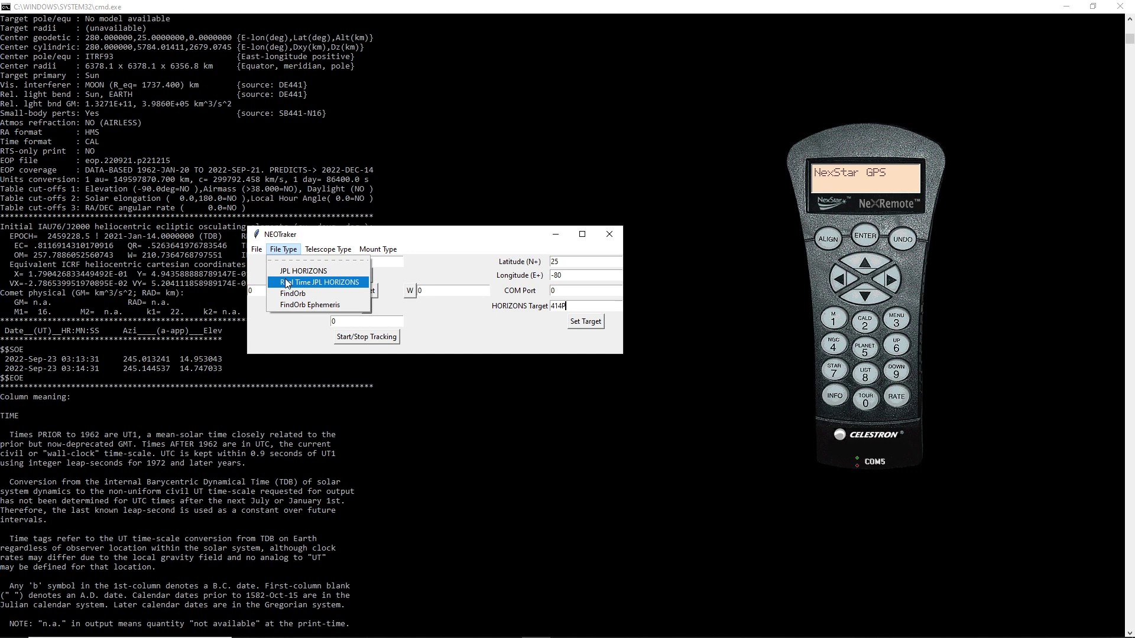
left_click(285, 280)
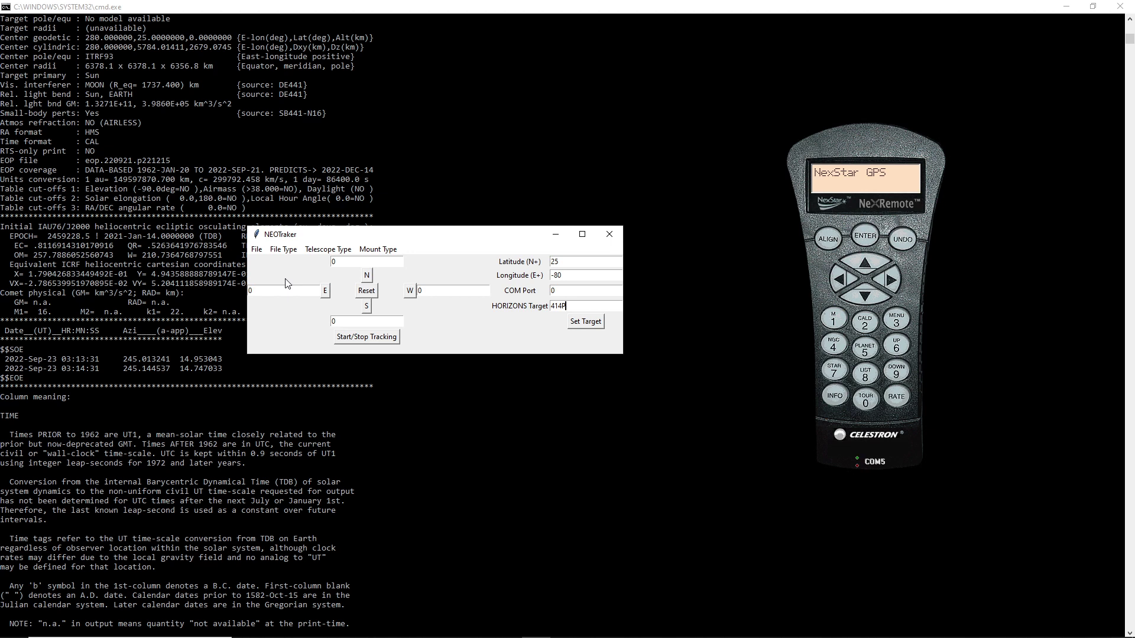
Confirm Real Time JPL HORIZONS as the file type
left_click(283, 249)
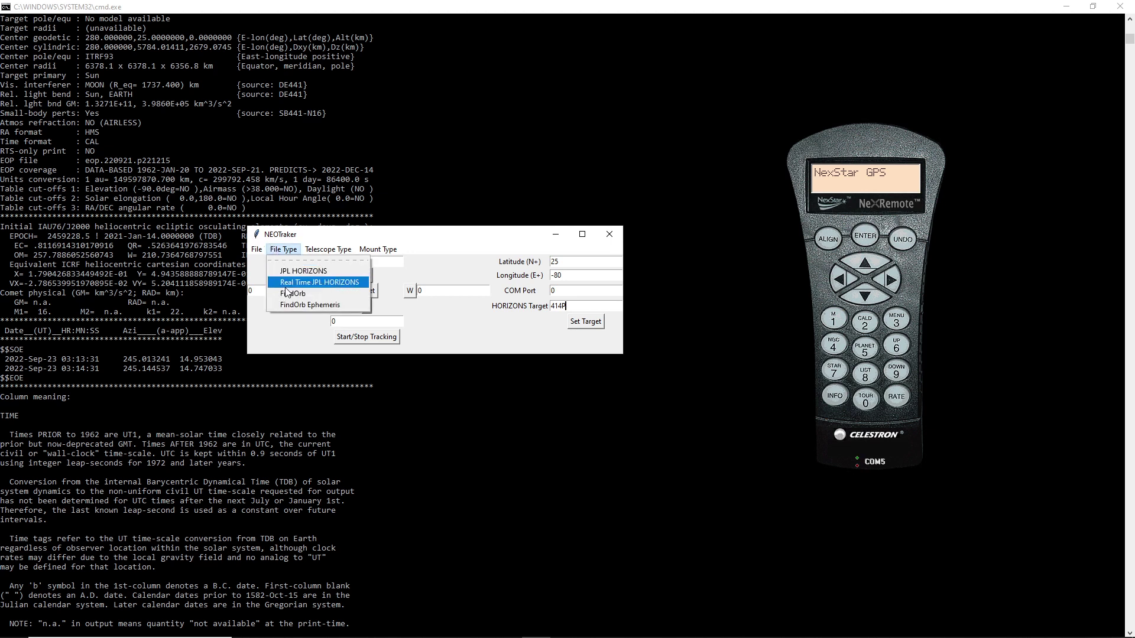
left_click(357, 283)
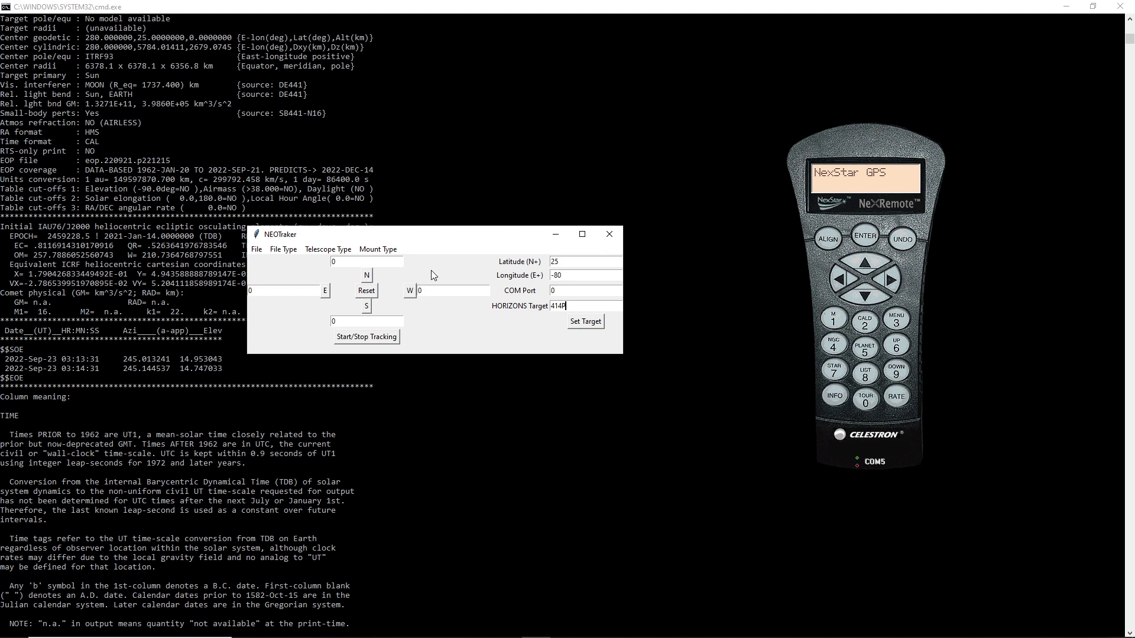
left_click(283, 248)
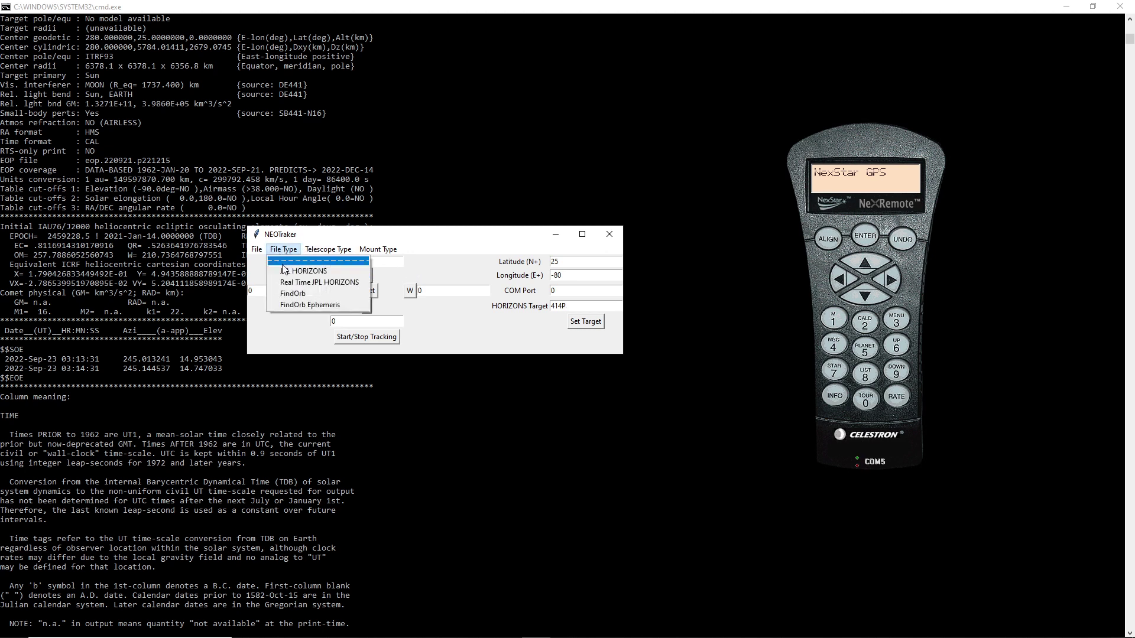
left_click(307, 283)
Set telescope type to ASCOM and mount type to Alt/Az, then start tracking
left_click(328, 250)
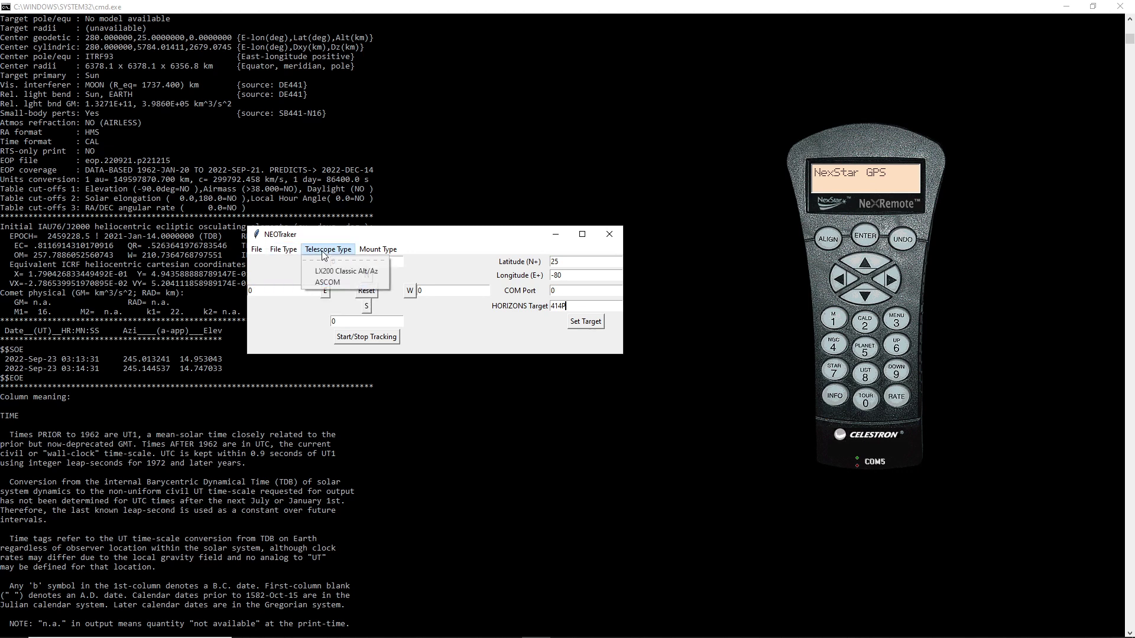
left_click(315, 283)
left_click(364, 250)
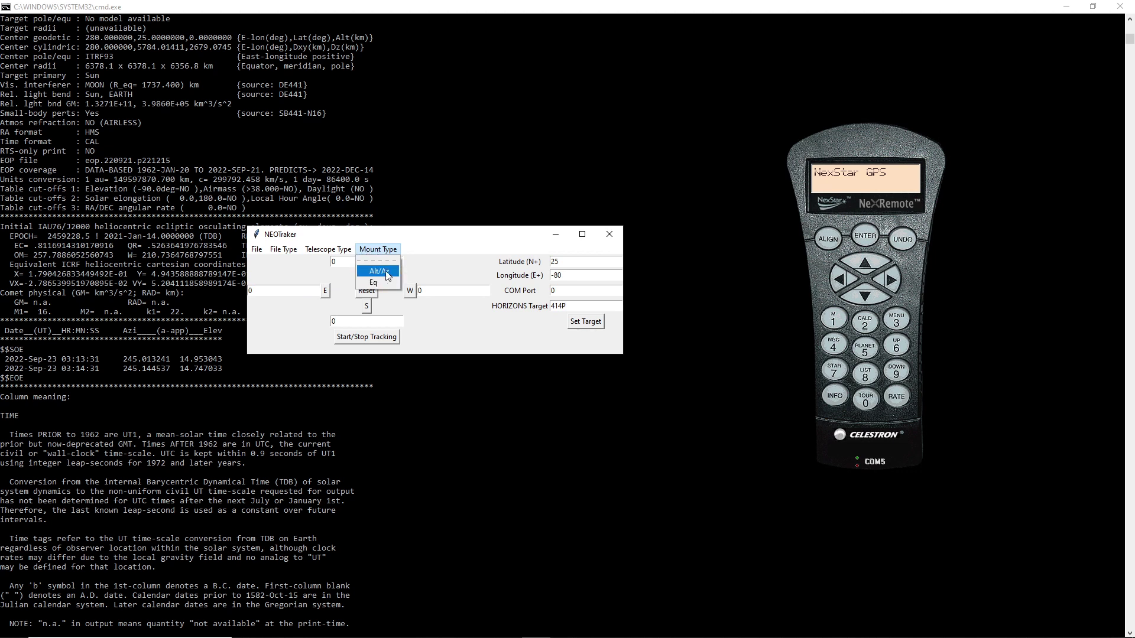
left_click(386, 271)
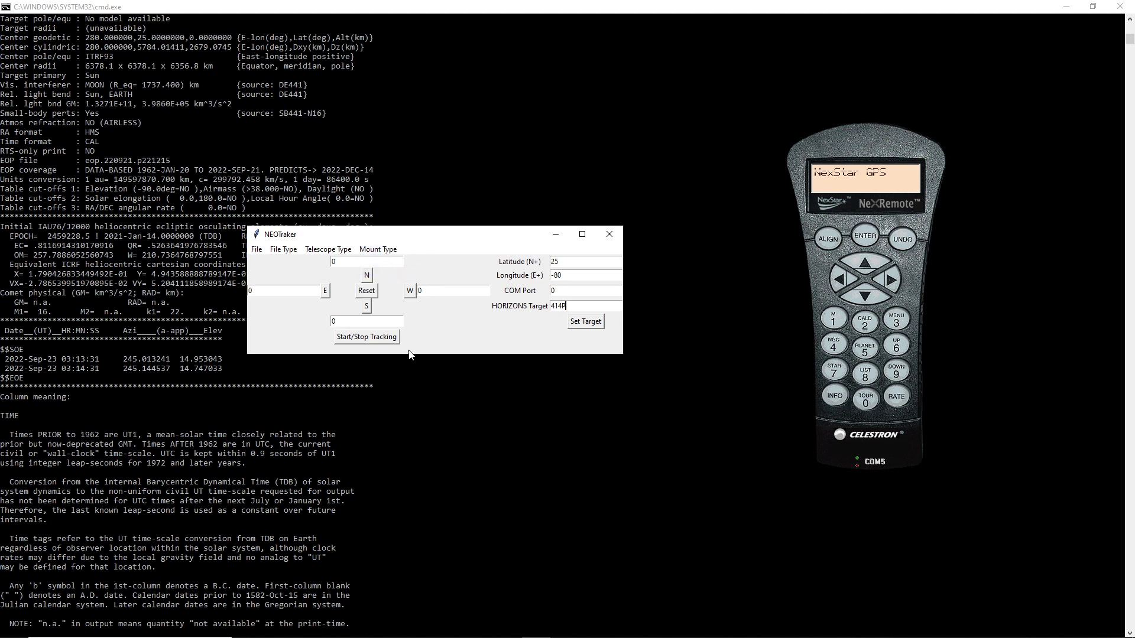
left_click(387, 341)
Choose the Celestron Telescope Driver in the ASCOM Telescope Chooser and connect
left_click(510, 322)
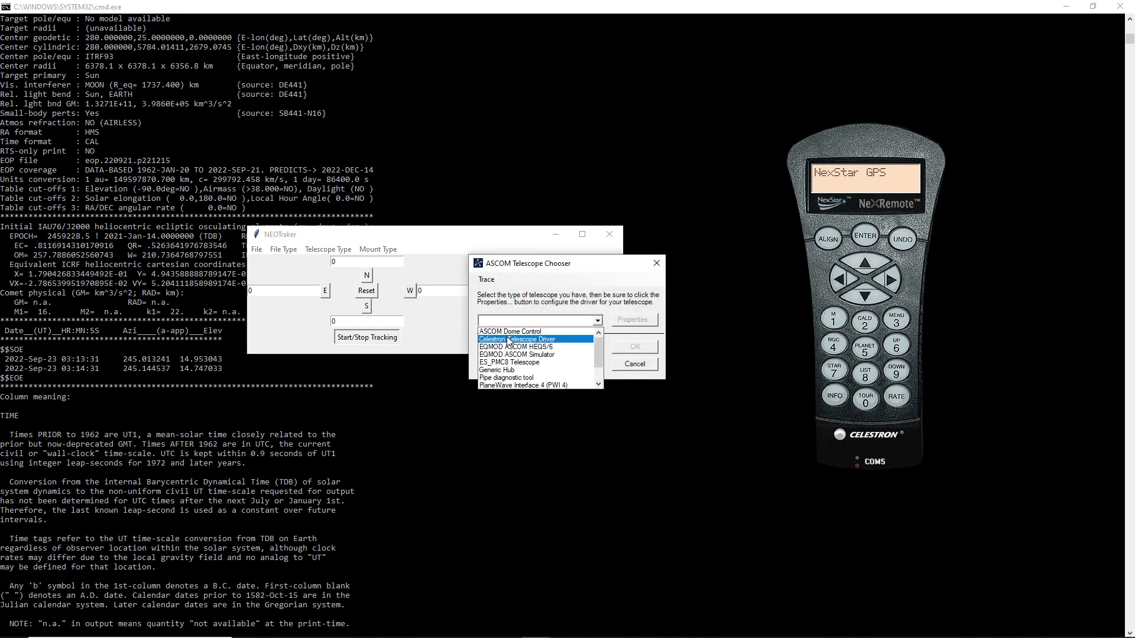
left_click(510, 339)
left_click(616, 350)
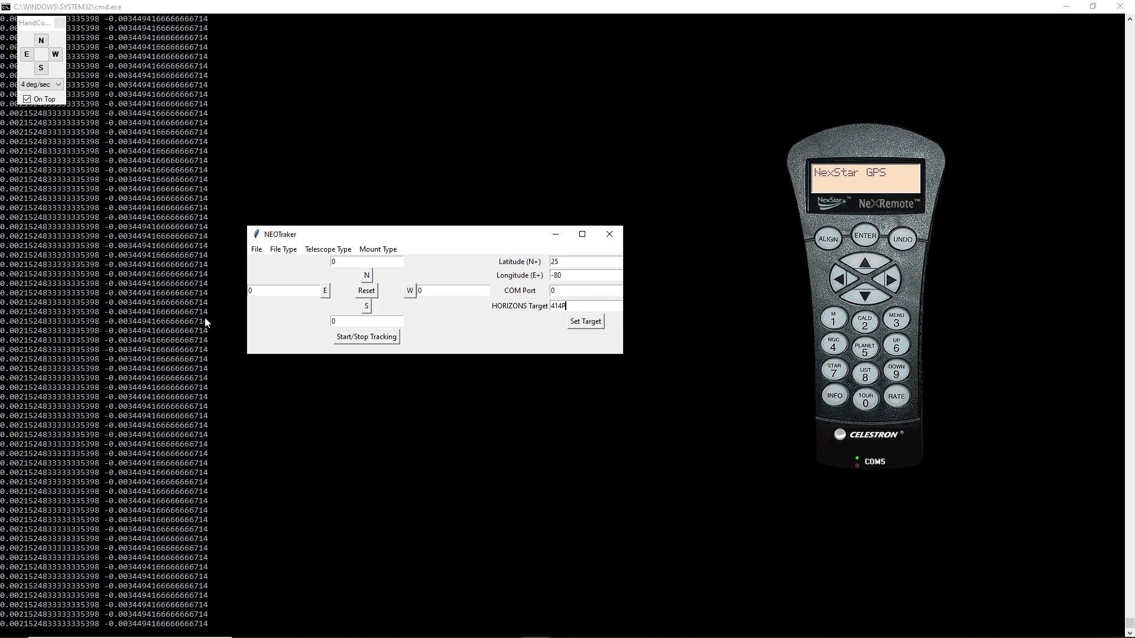
Reset the north-south offsets, then step the north offset up to 3.0 (south -3.0)
left_click(367, 308)
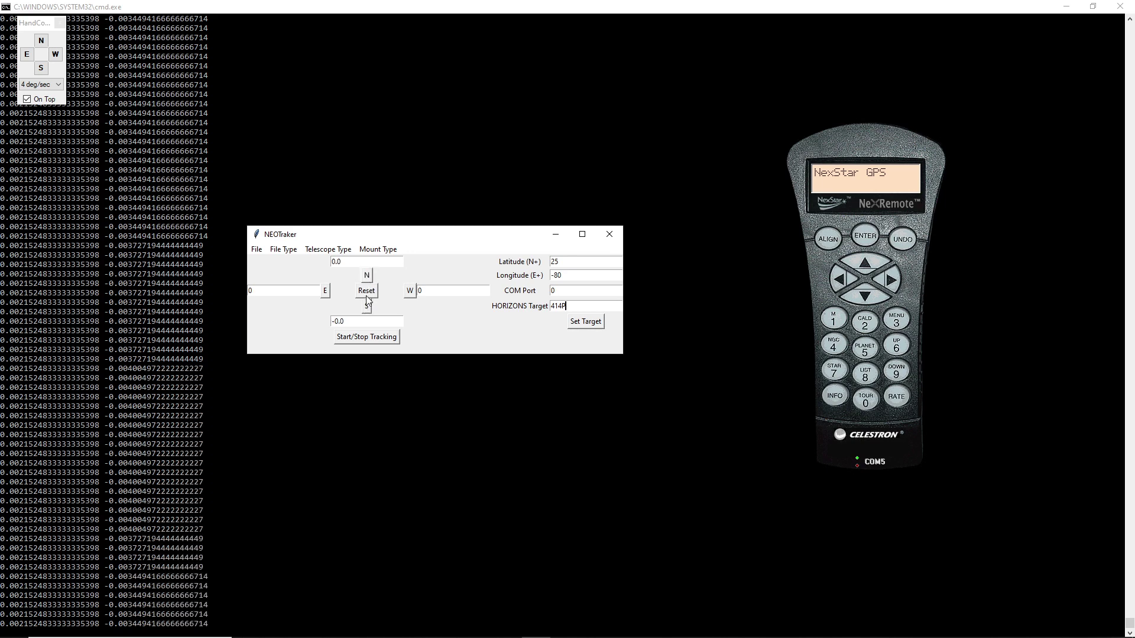
left_click(367, 294)
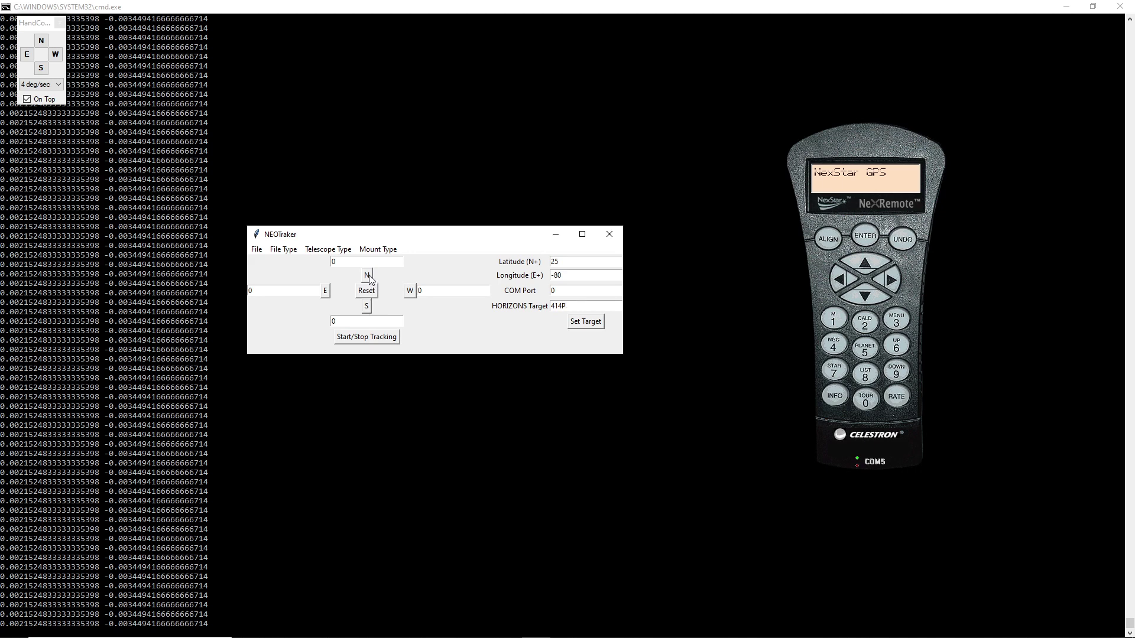
left_click(367, 277)
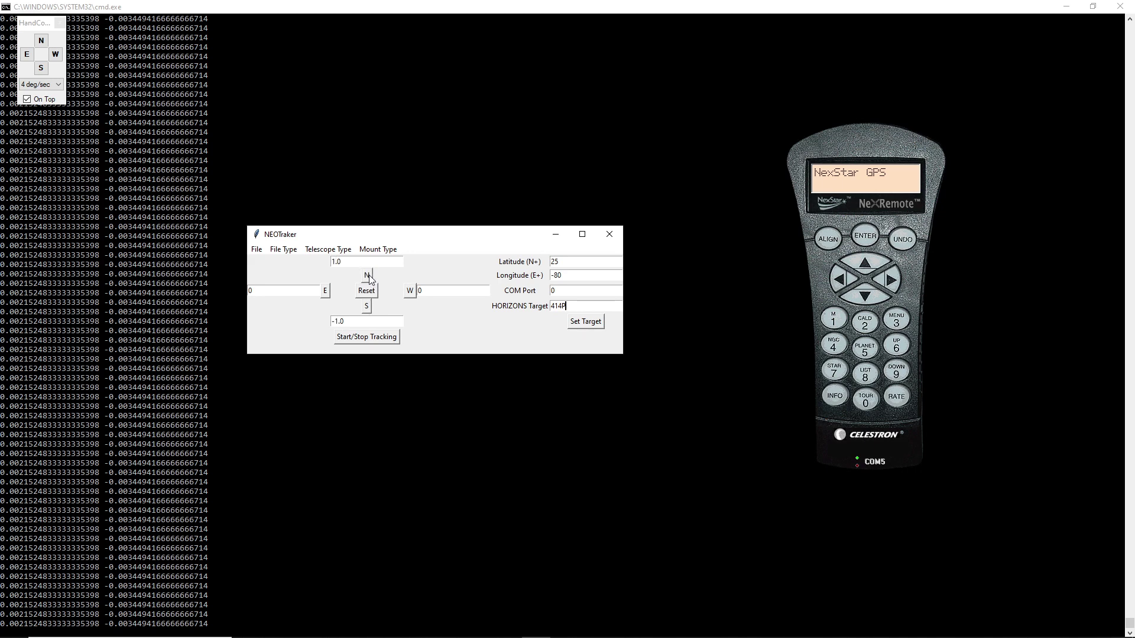
left_click(367, 308)
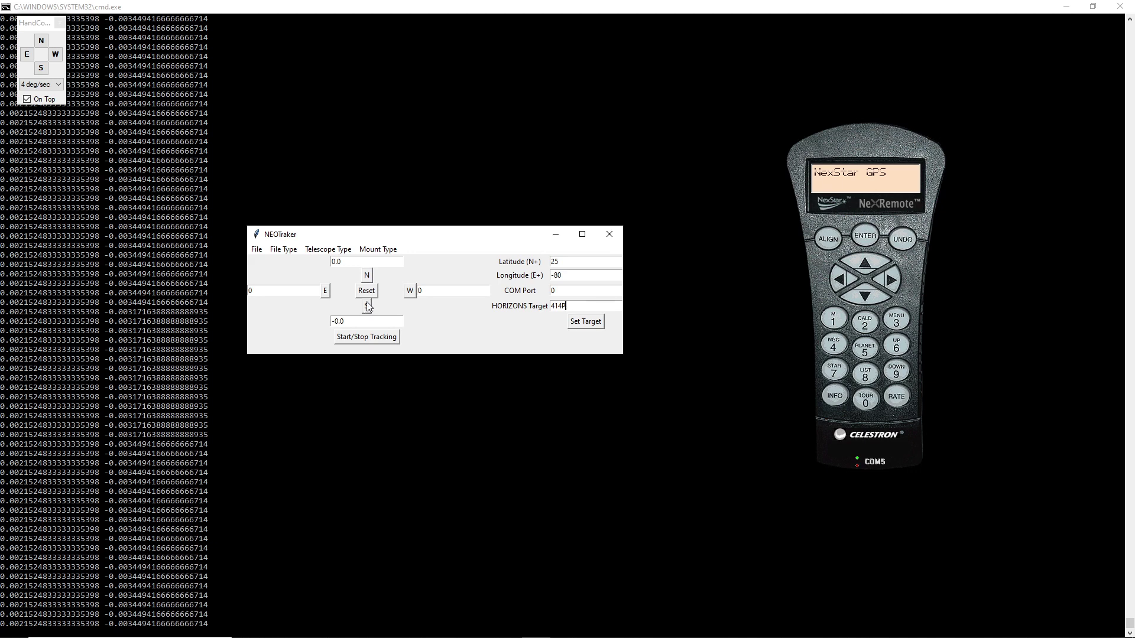
left_click(368, 276)
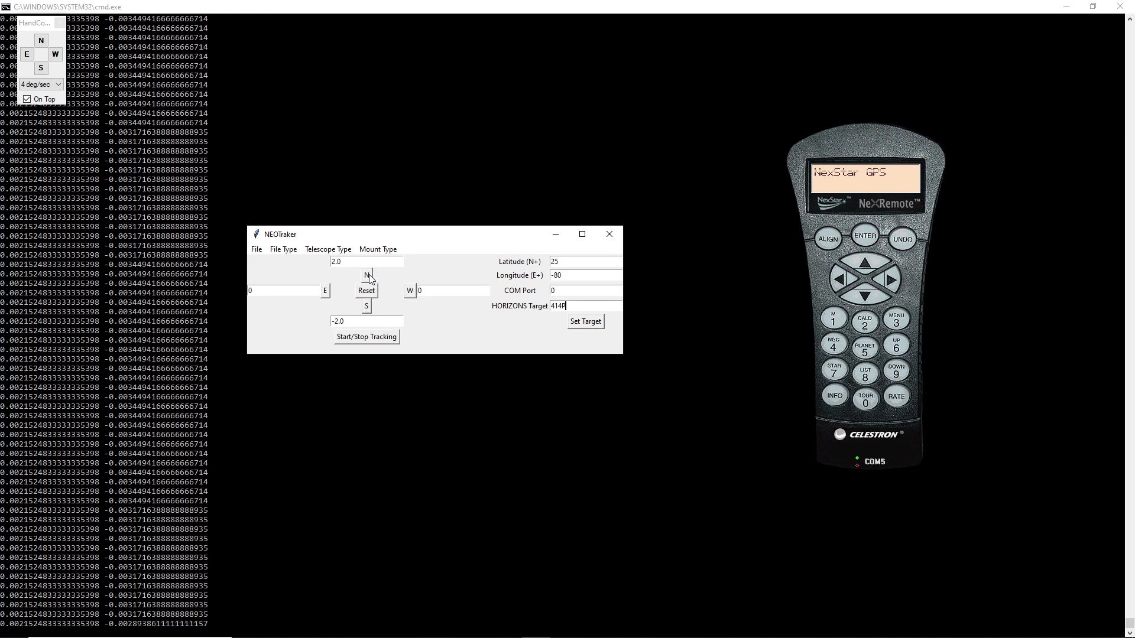
left_click(368, 276)
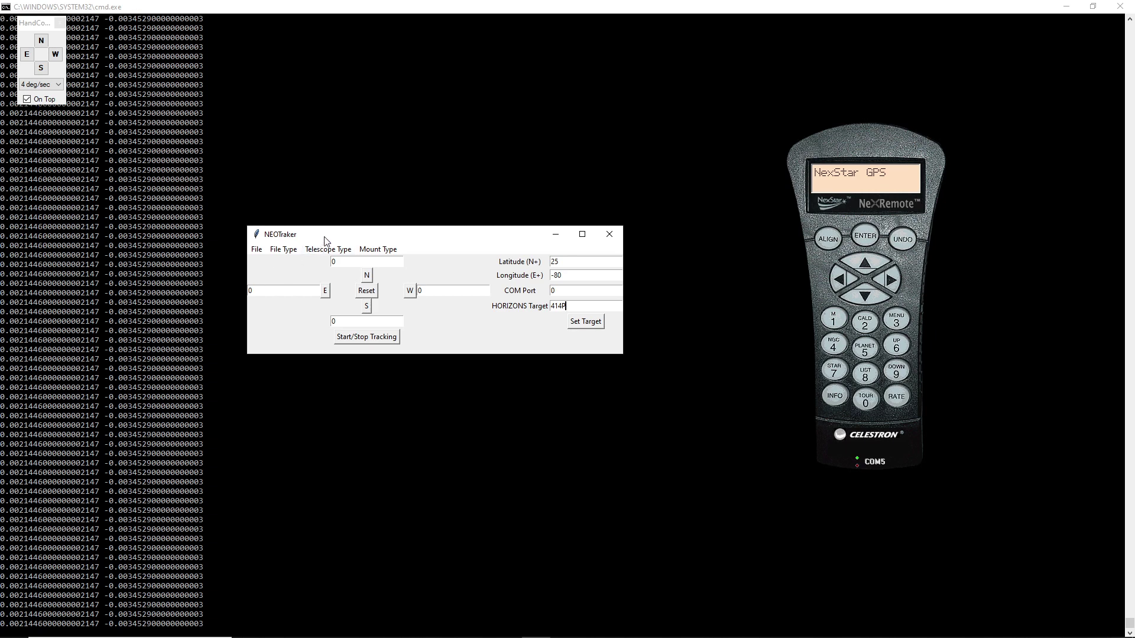
Shift the NEOTraker window slightly down and left
left_click_drag(324, 236, 308, 250)
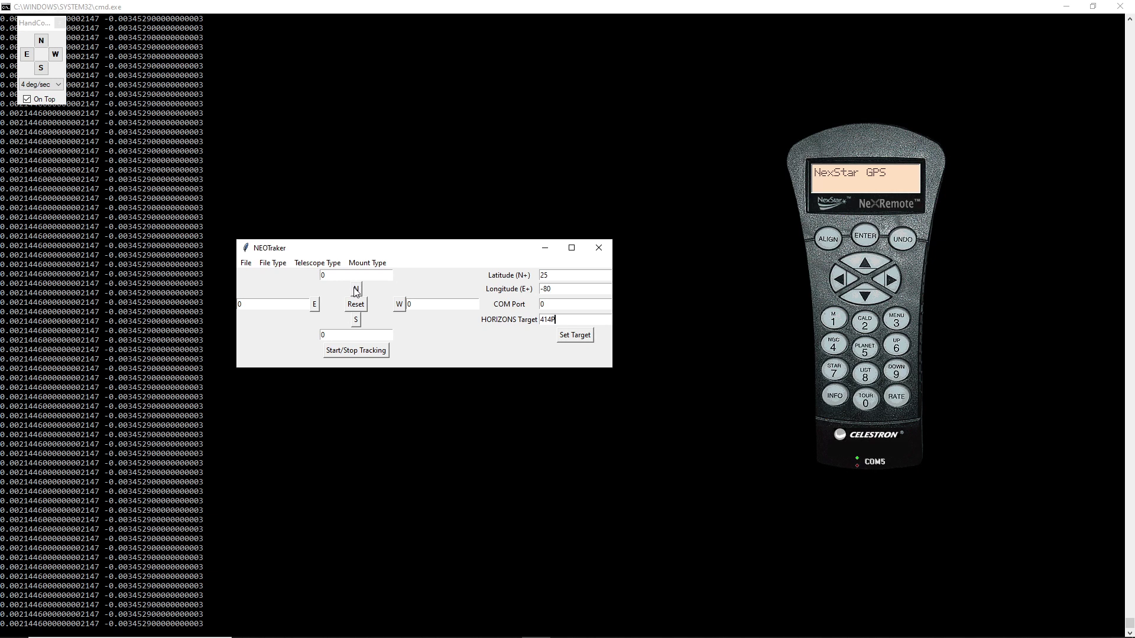
Step the east offset up to 2.0, back to zero, and up to 2.0 again
left_click(315, 305)
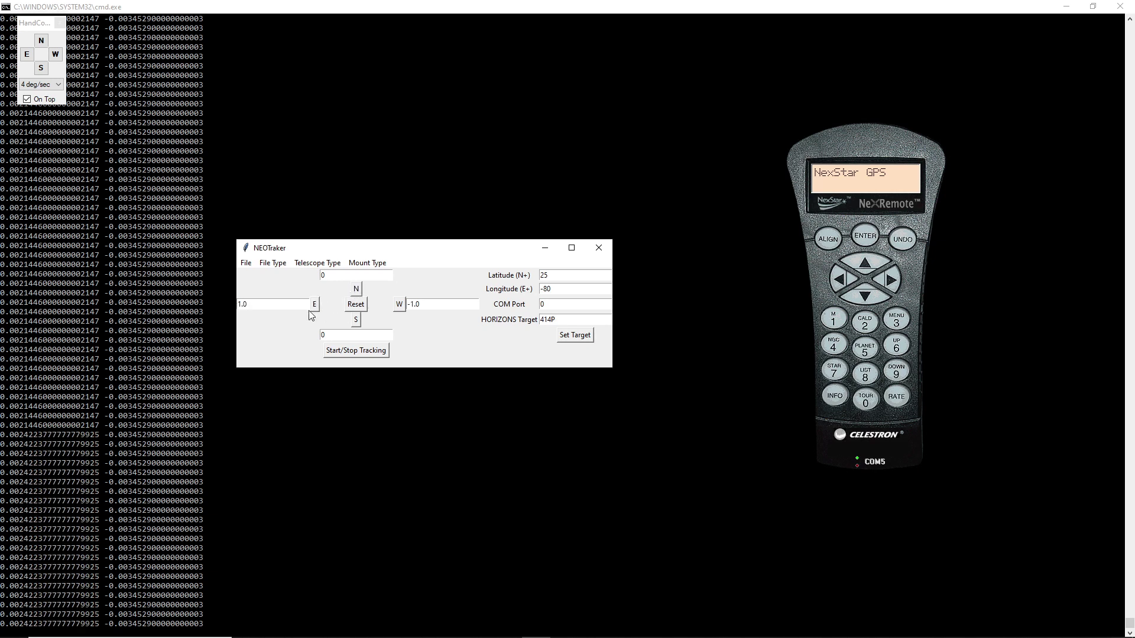
left_click(315, 305)
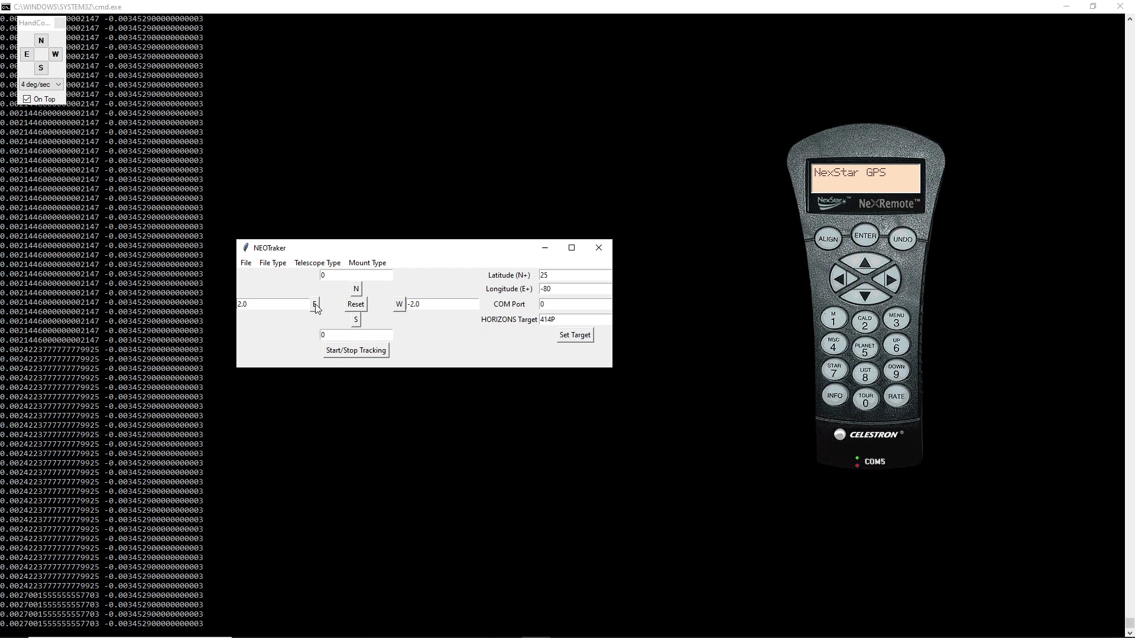
left_click(398, 305)
left_click(398, 305)
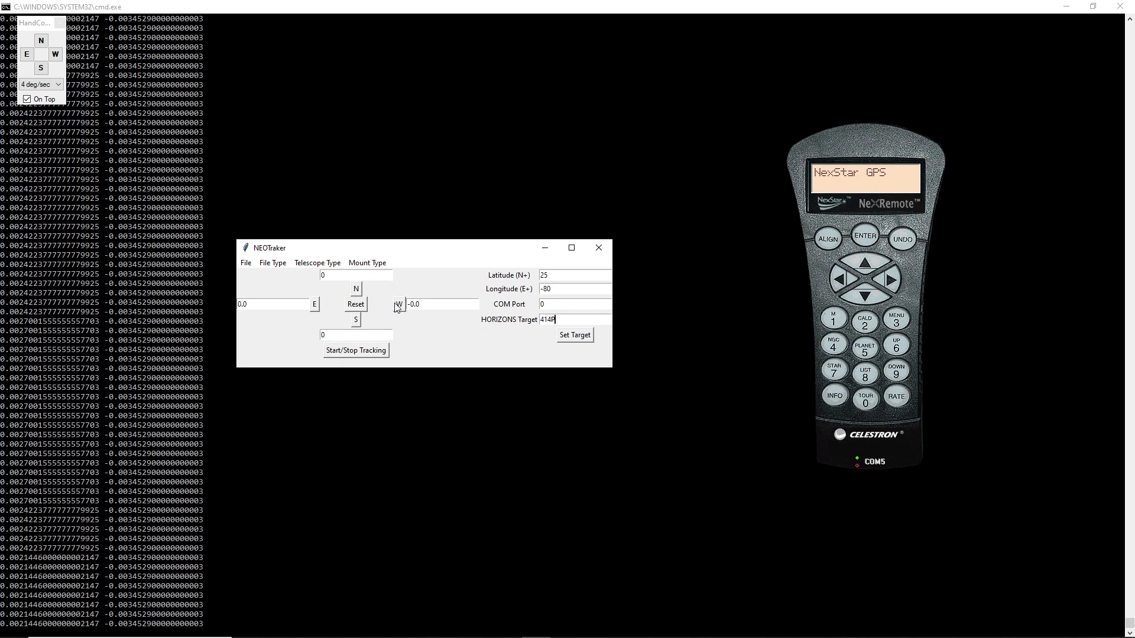
left_click(314, 305)
left_click(315, 304)
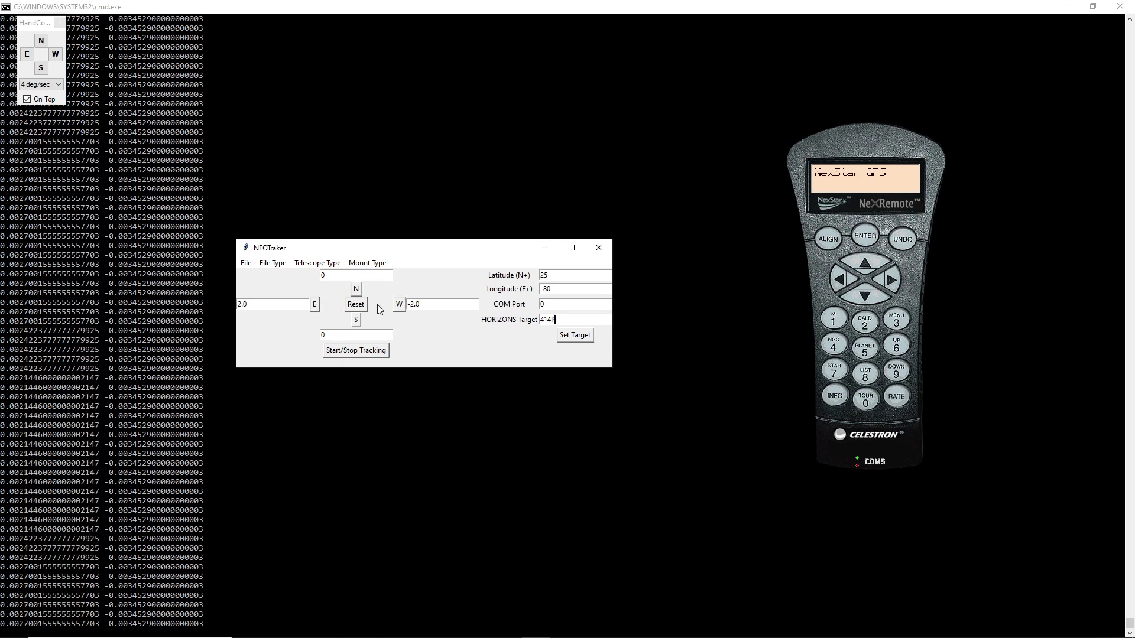
Enter 2.0 in the east offset field, raise it to 3.0, lower to 2.0, then reset to 0
double_click(264, 305)
type("2.0")
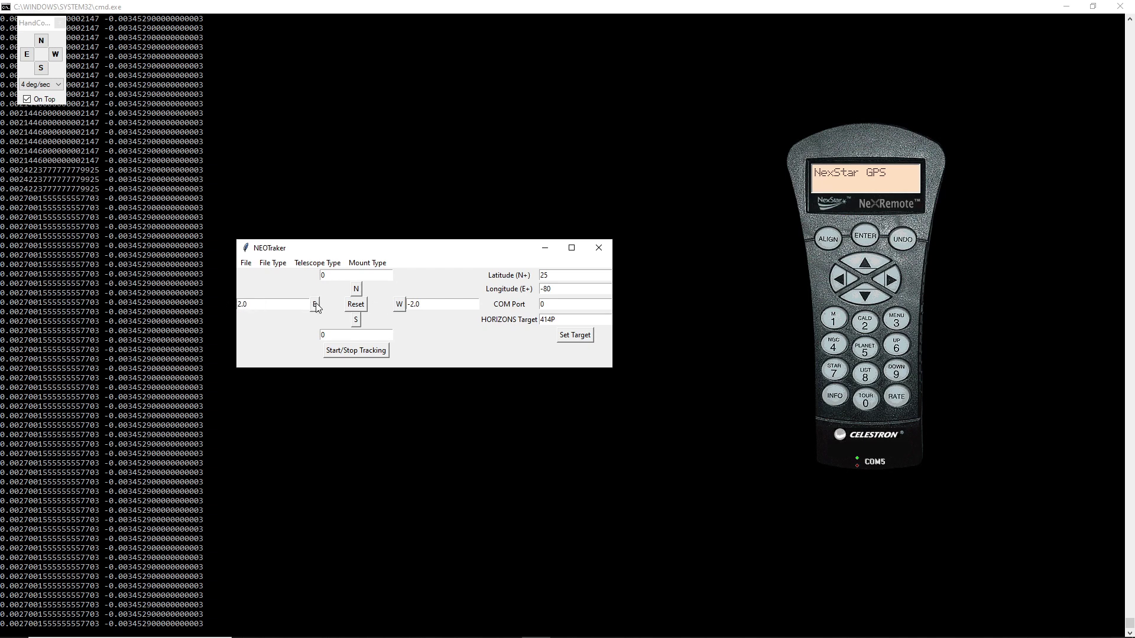
left_click(315, 305)
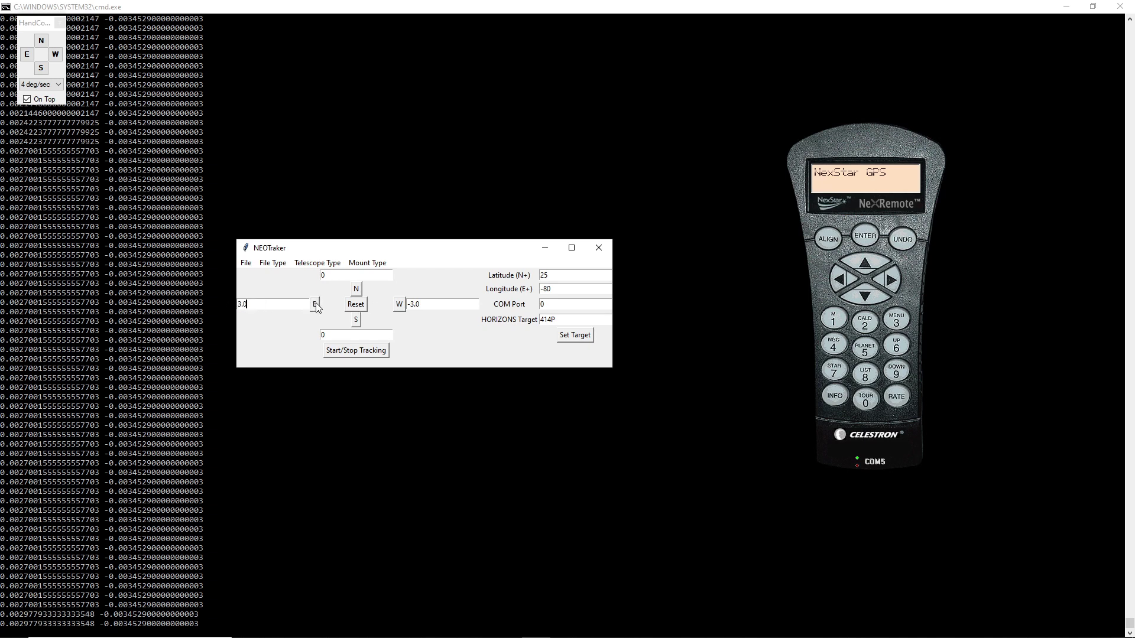
left_click(399, 305)
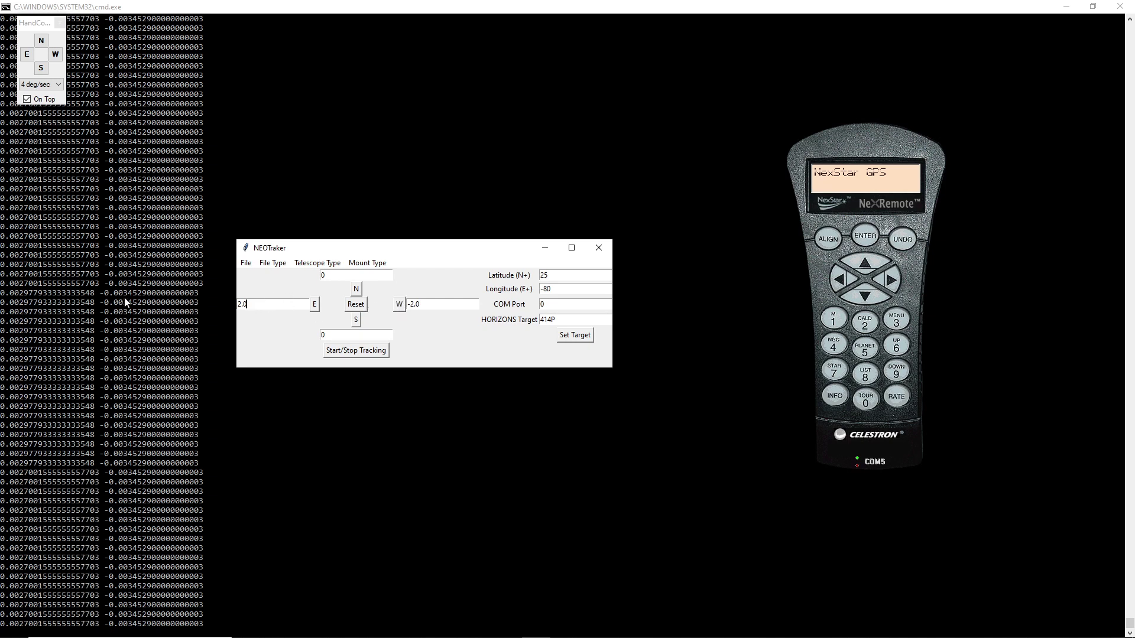
left_click(355, 305)
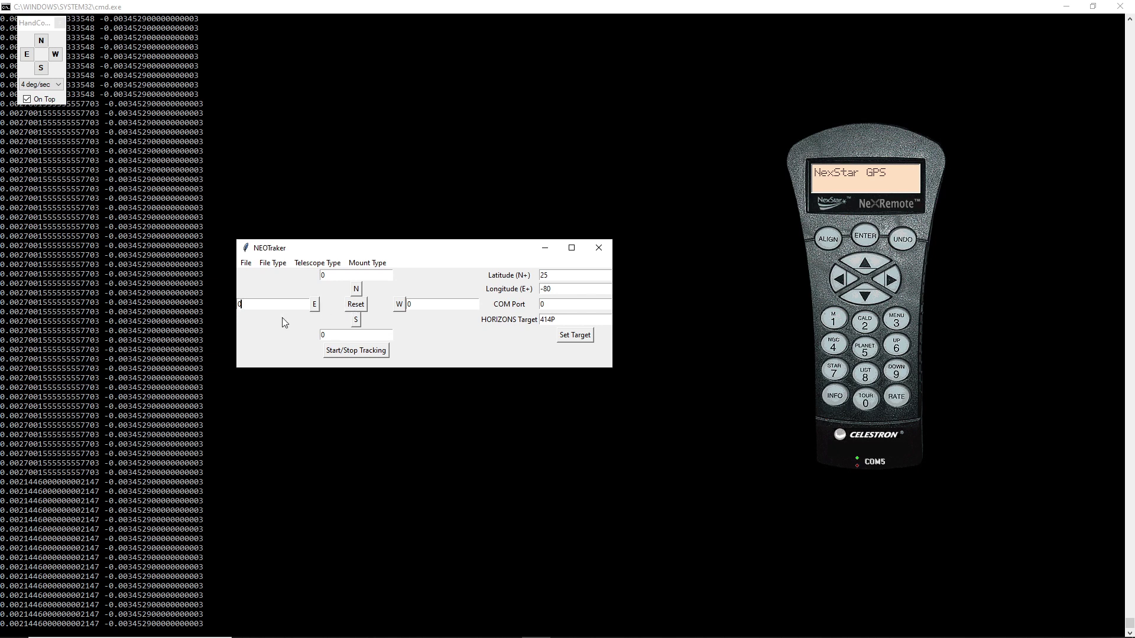